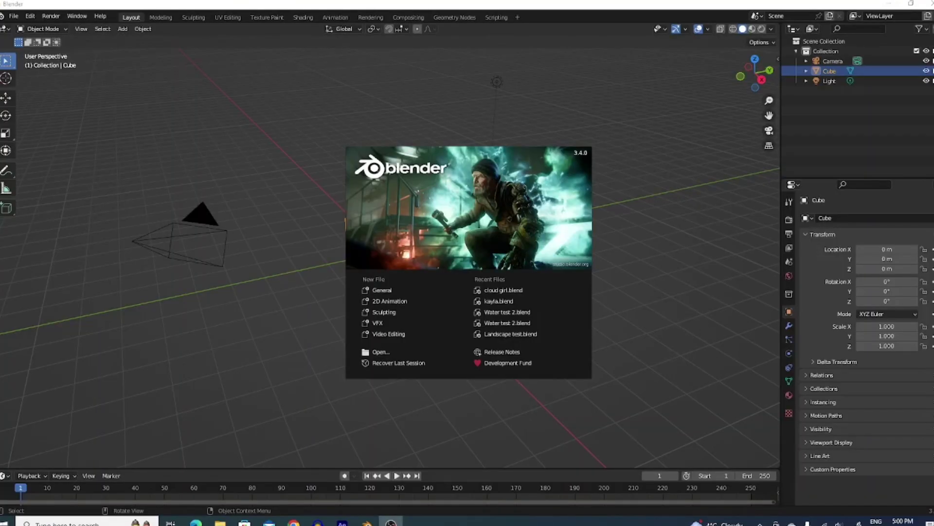
Close the splash screen and cut five horizontal edge loops around the default cube in Edit Mode
left_click(647, 287)
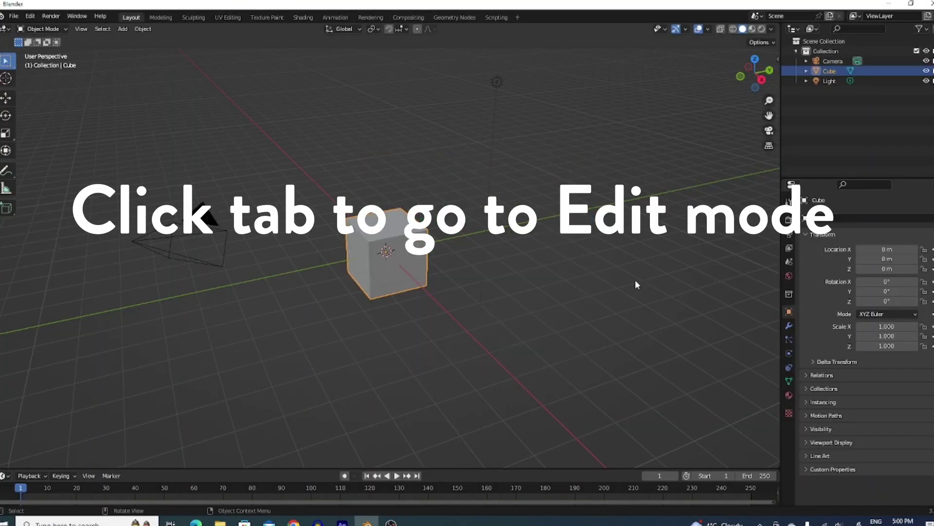
middle_click_drag(489, 291, 525, 290)
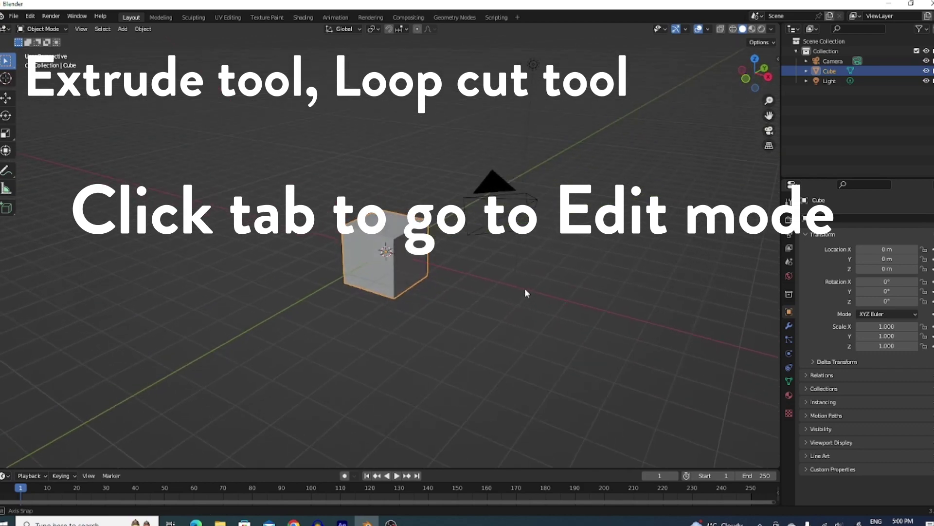
key("Tab")
scroll(375, 220, "up", 3)
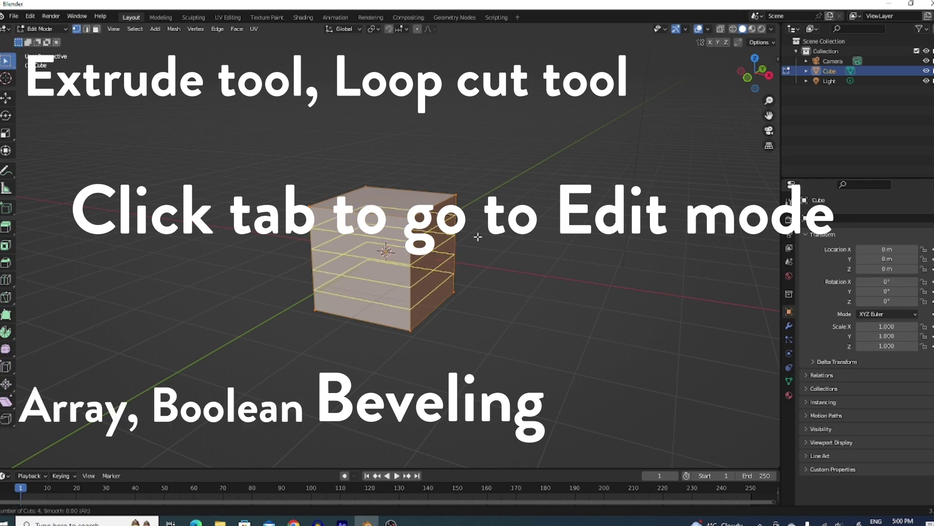
left_click(452, 245)
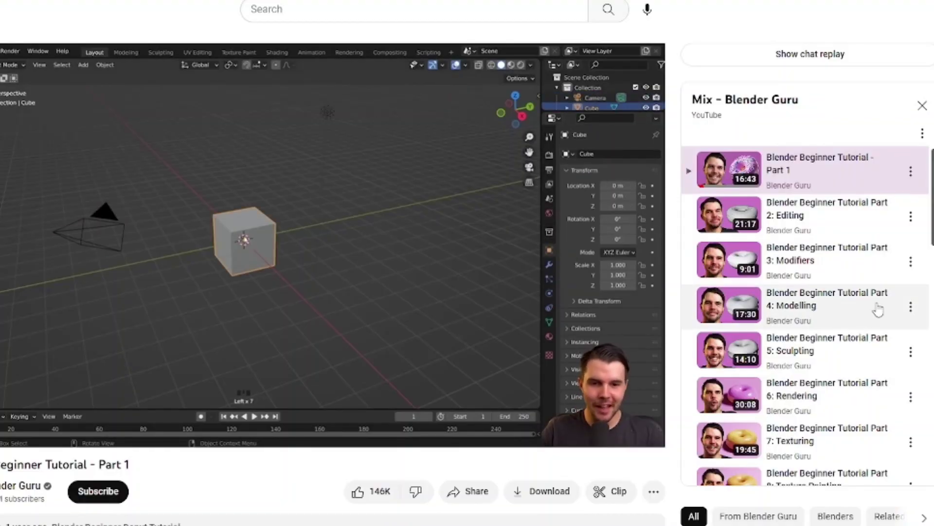
Scroll down the 'blender tutorials' results to the coffee shop and isometric bedroom videos
scroll(874, 302, "down", 3)
scroll(871, 287, "down", 6)
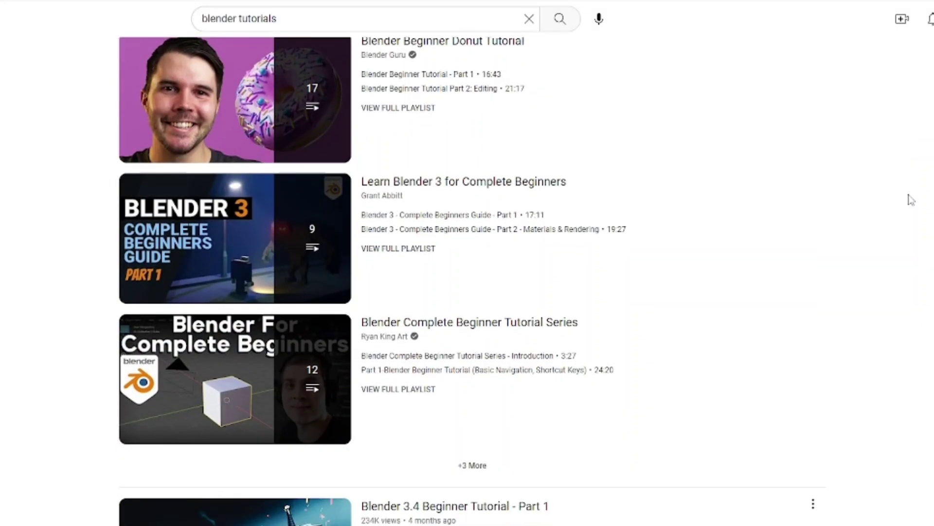
scroll(910, 198, "down", 2)
scroll(911, 200, "down", 8)
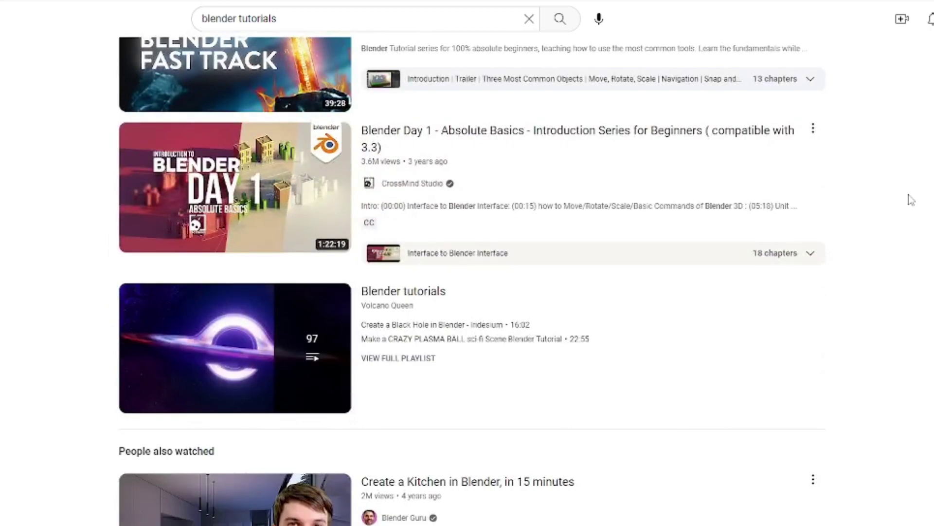
scroll(911, 199, "down", 4)
scroll(911, 200, "down", 9)
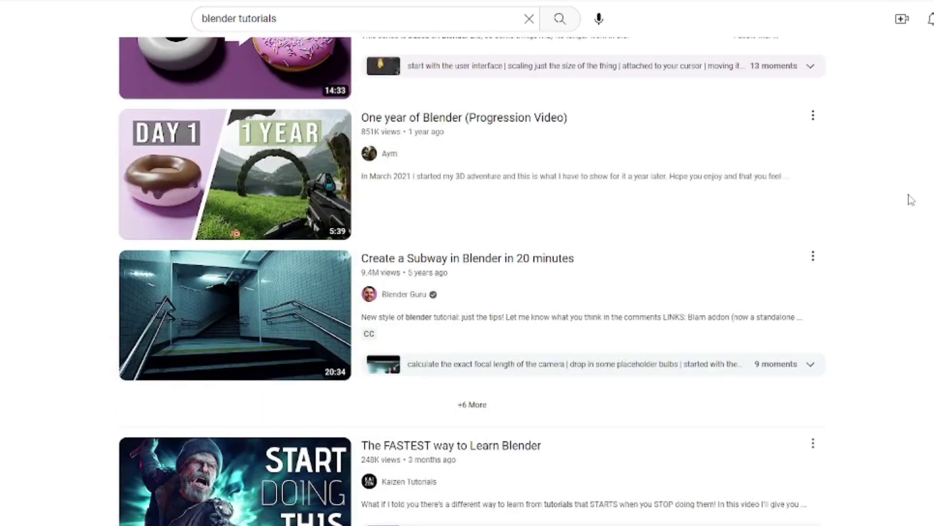
scroll(911, 199, "down", 8)
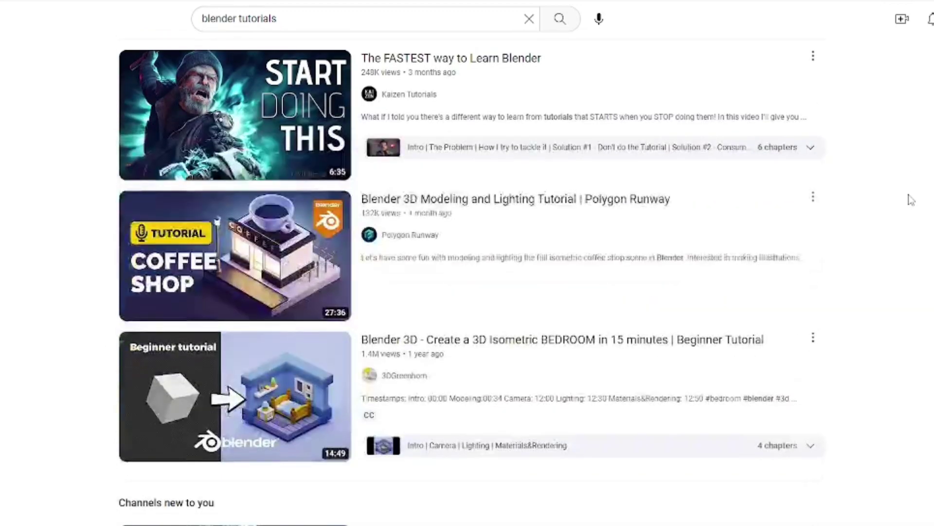
scroll(911, 199, "down", 1)
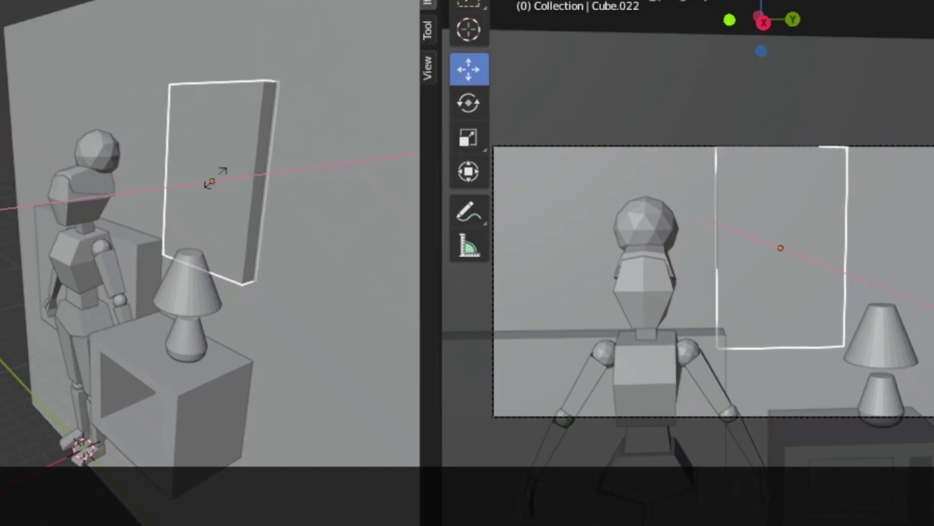
Start scaling the tall rectangular frame panel on the room wall with S
key("s")
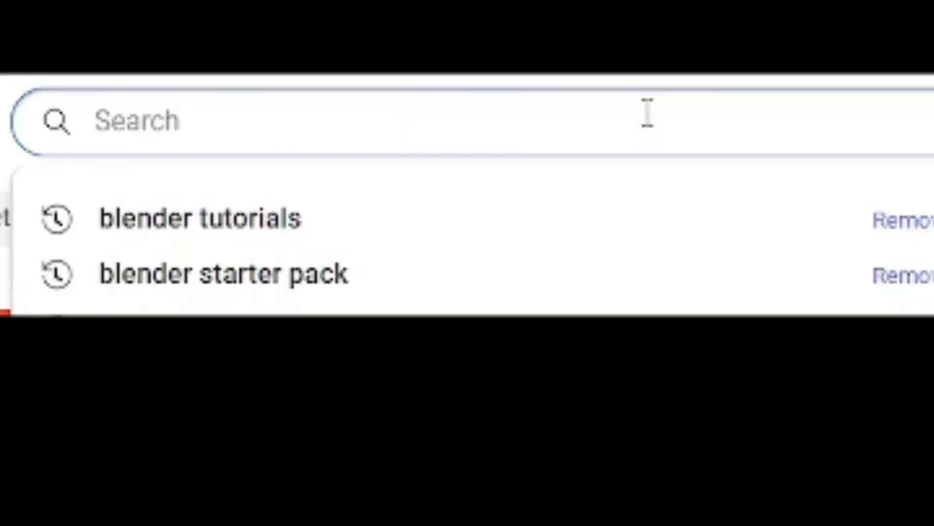
Search YouTube for 'how to make a curtain in blender' and scroll the results
type("w to make a")
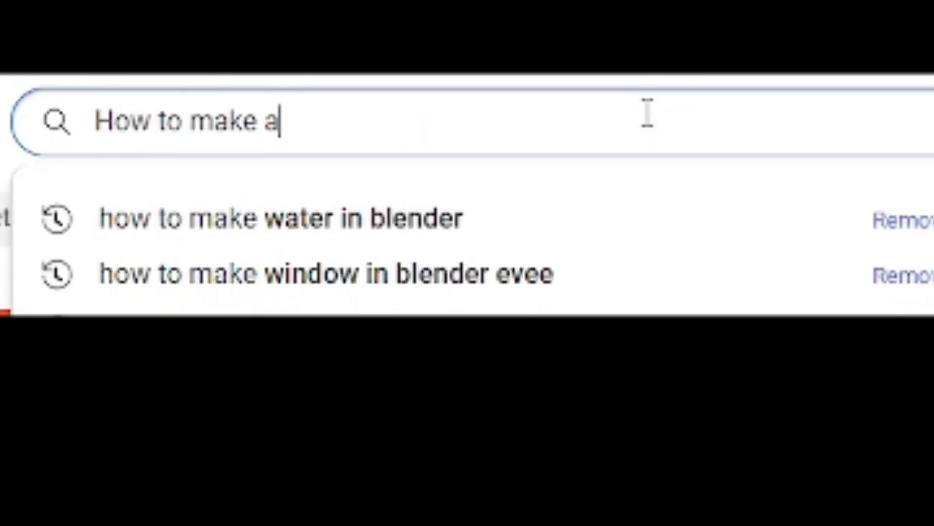
type(" curtain")
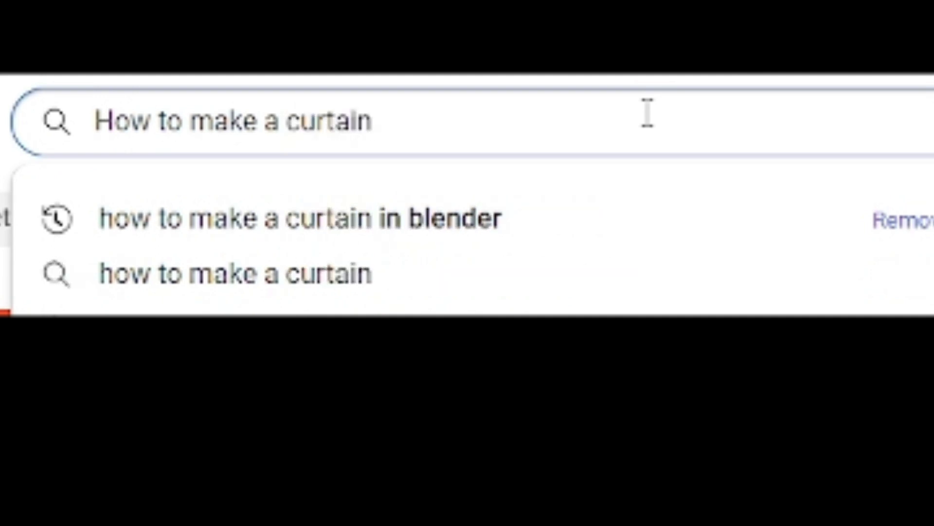
key("Down")
key("Return")
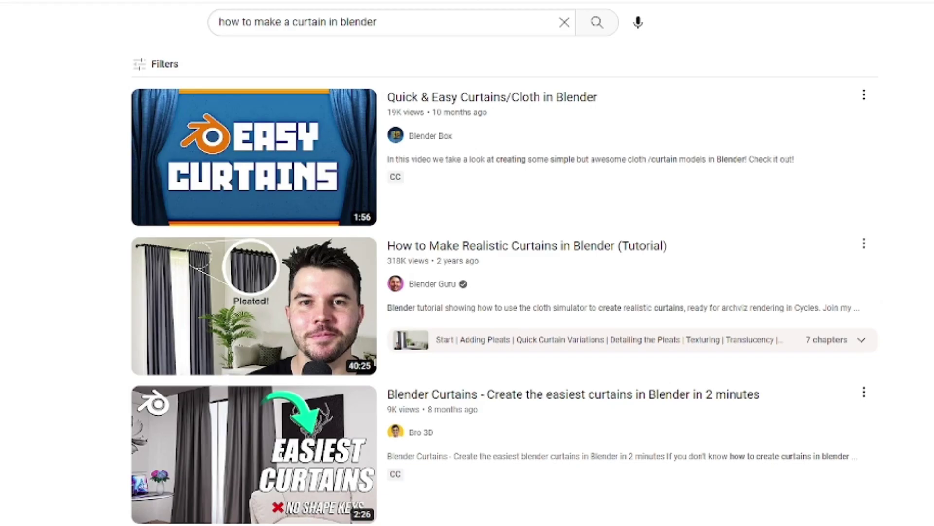
scroll(504, 282, "down", 3)
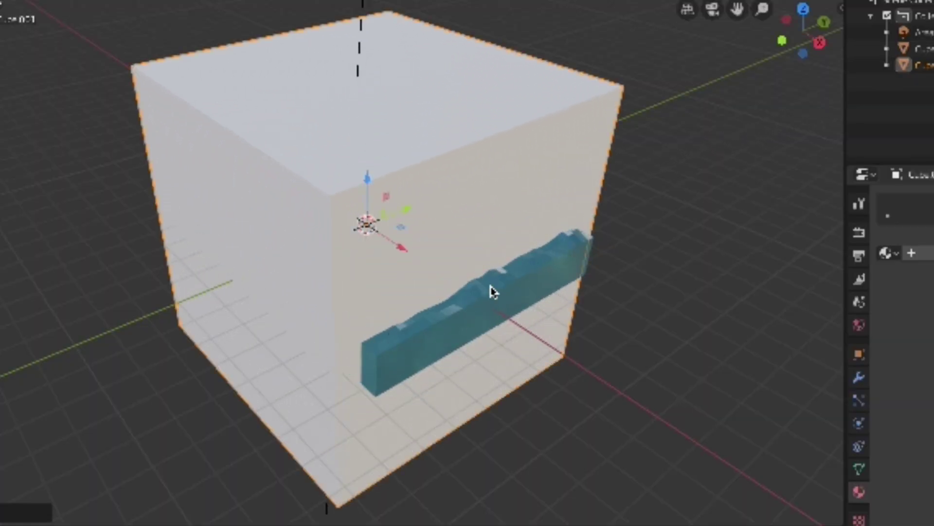
Flatten the cube on Z into a slab and shift it along Y beside the water
scroll(493, 291, "down", 3)
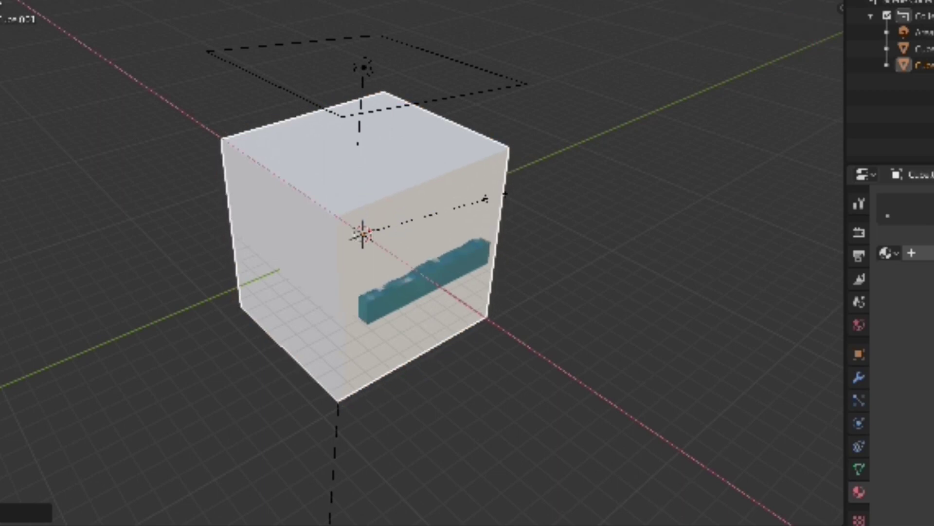
key("z")
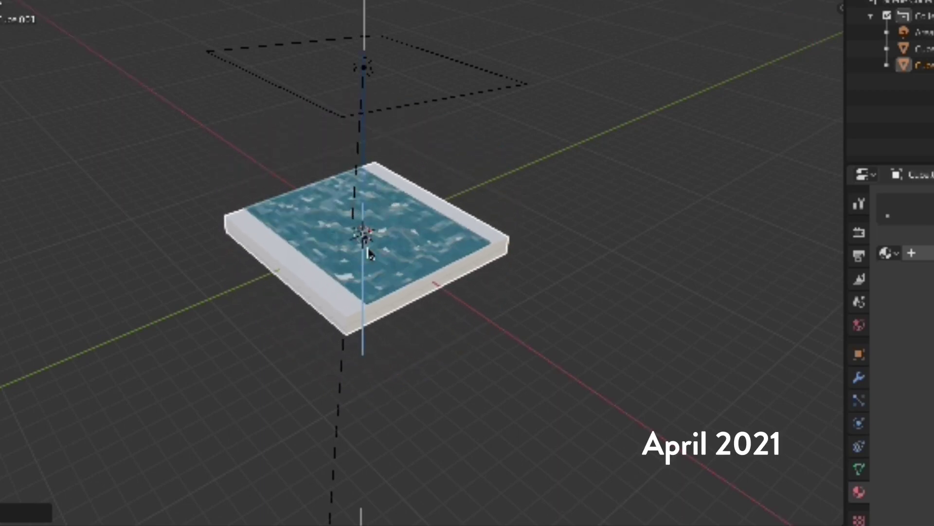
left_click(369, 253)
scroll(453, 217, "up", 6)
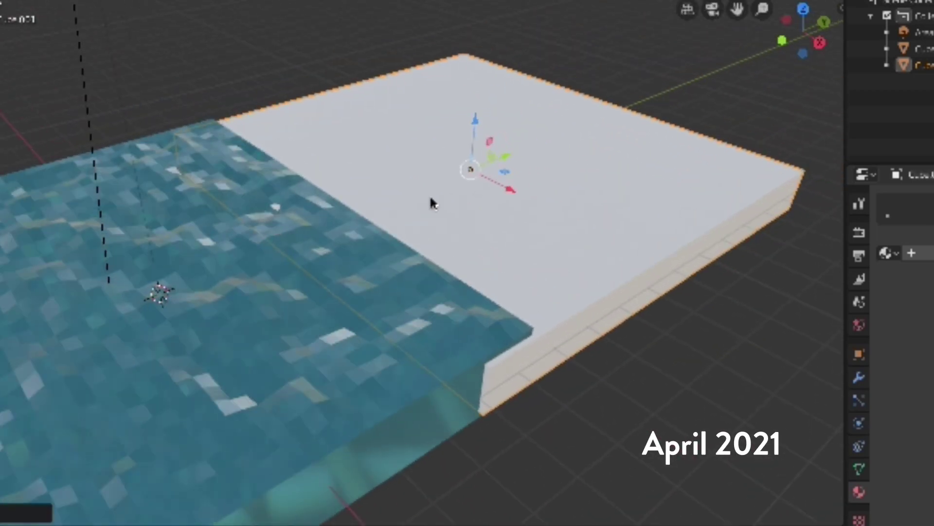
left_click_drag(476, 118, 477, 110)
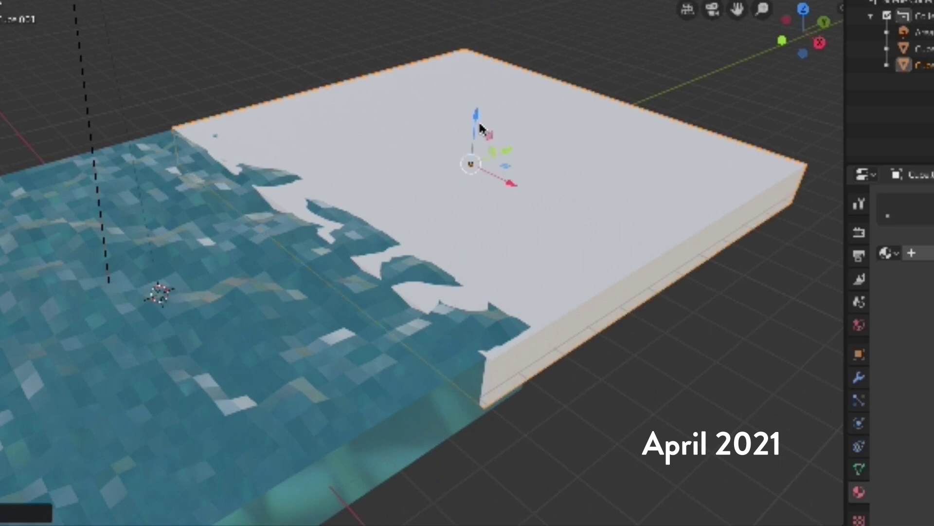
key("g")
key("y")
left_click(541, 176)
Fine-tune the slab's height with two more Z-axis scalings
middle_click_drag(540, 176, 559, 194)
key("s")
key("z")
left_click(525, 161)
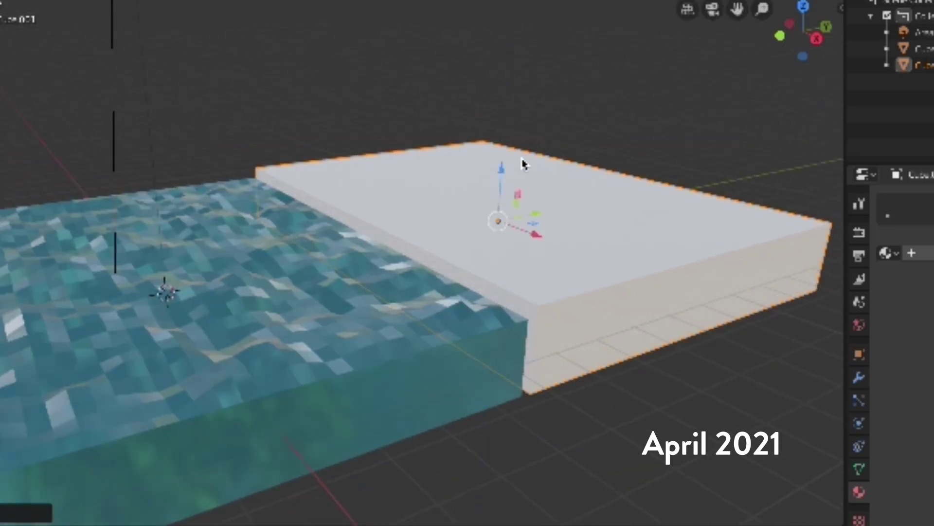
key("s")
key("z")
left_click(498, 178)
middle_click_drag(499, 177, 592, 323)
In Edit Mode, subdivide the slab's top face twice
key("Tab")
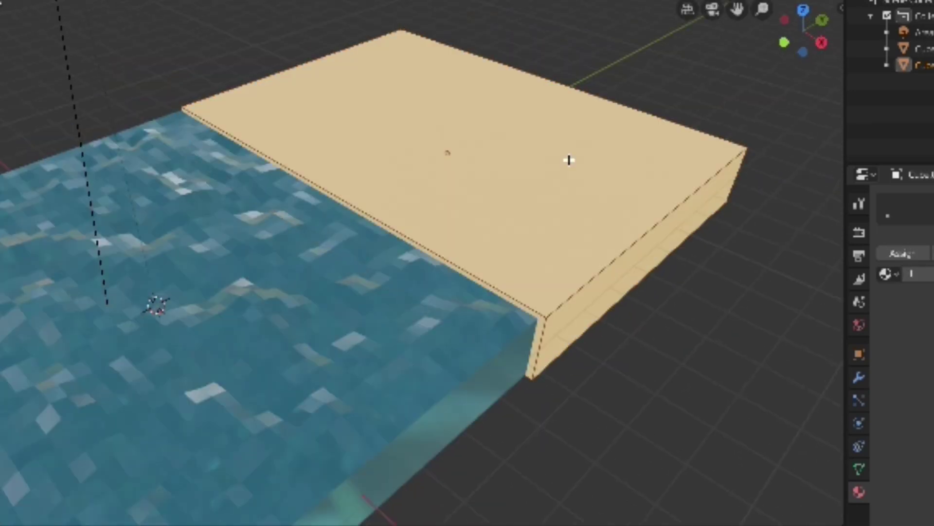
right_click(540, 142)
left_click(517, 134)
right_click(517, 134)
left_click(511, 134)
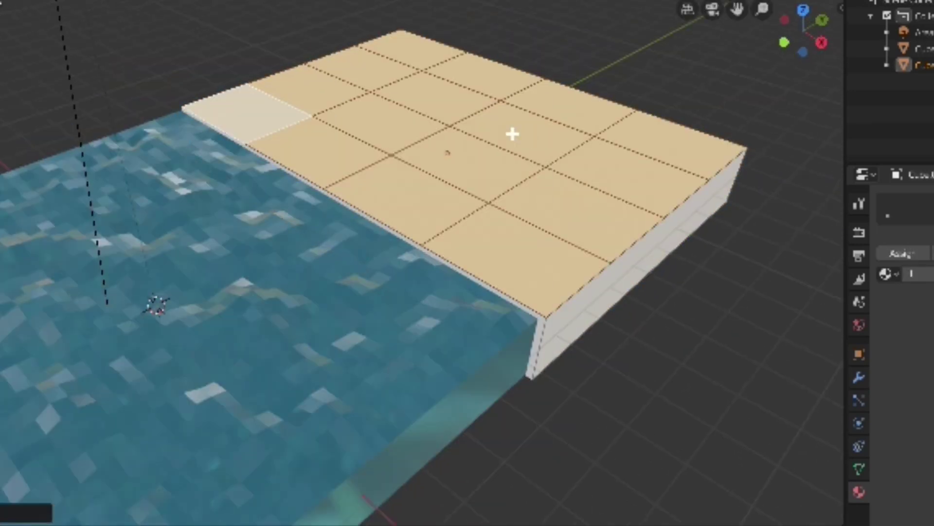
right_click(511, 133)
left_click(506, 140)
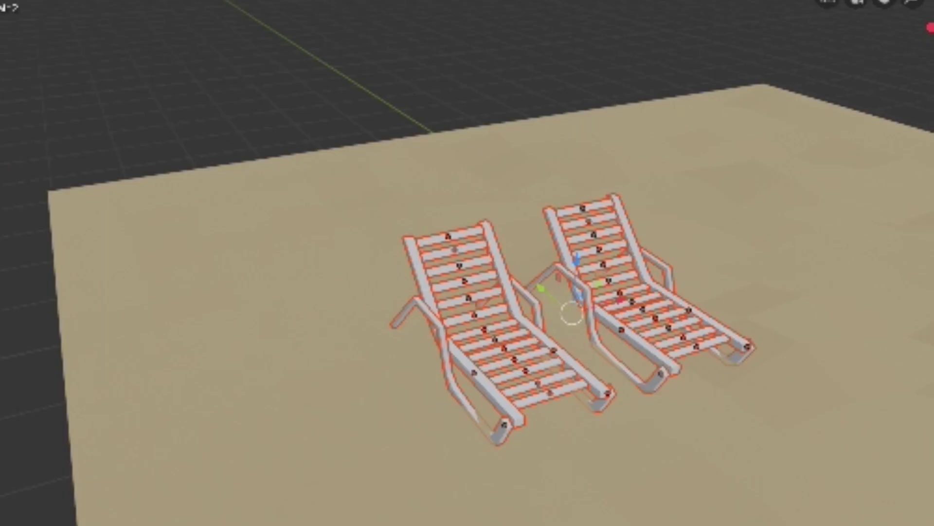
Undo and redo the left lounge chair, then deselect both chairs from a lower frontal view
key("ctrl+z")
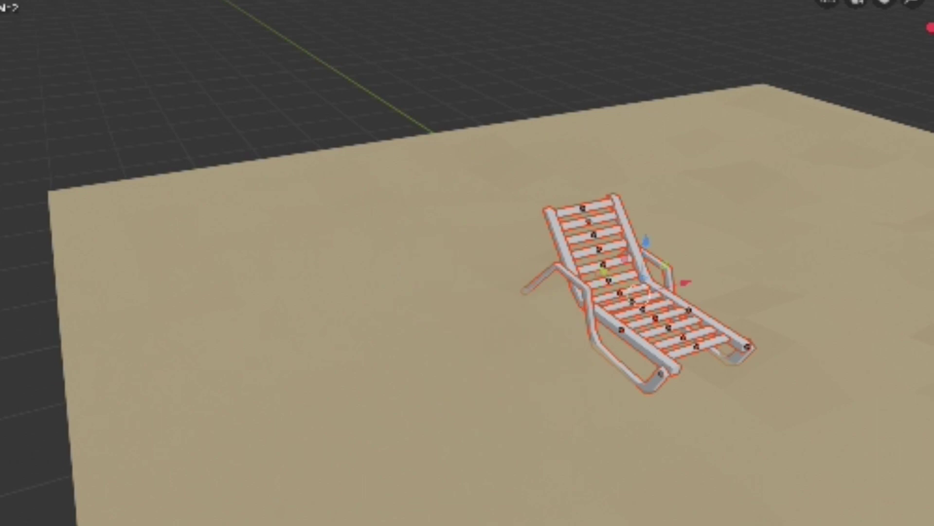
key("ctrl+shift+z")
middle_click_drag(709, 267, 591, 270)
left_click(603, 189)
scroll(591, 270, "down", 2)
Add a new cube, drop it on the sand by the lounge chairs and shrink it
key("shift+a")
left_click(316, 6)
scroll(455, 292, "down", 4)
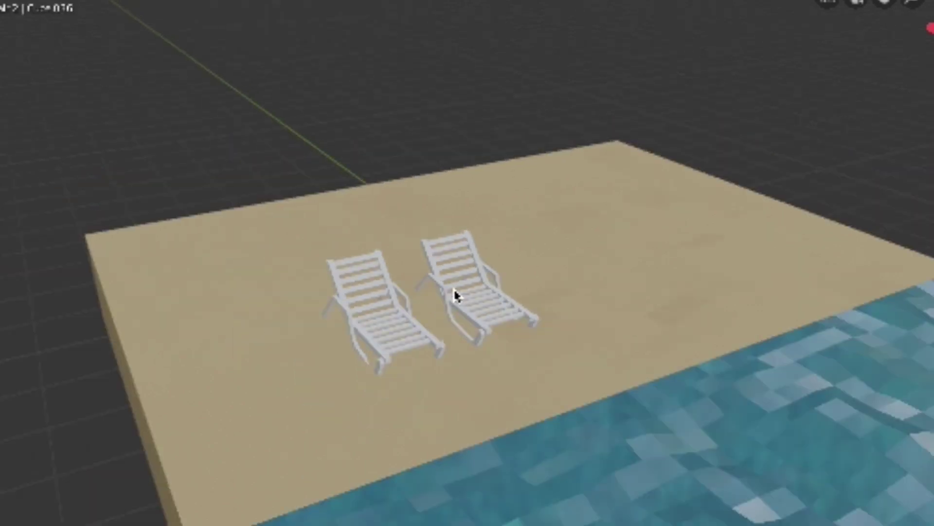
scroll(635, 348, "down", 3)
key("g")
left_click(501, 240)
scroll(501, 240, "up", 6)
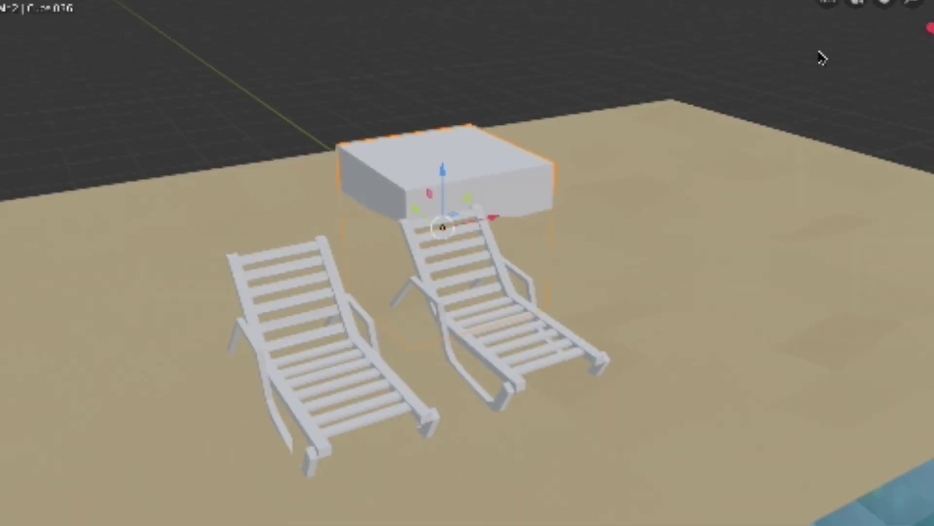
key("s")
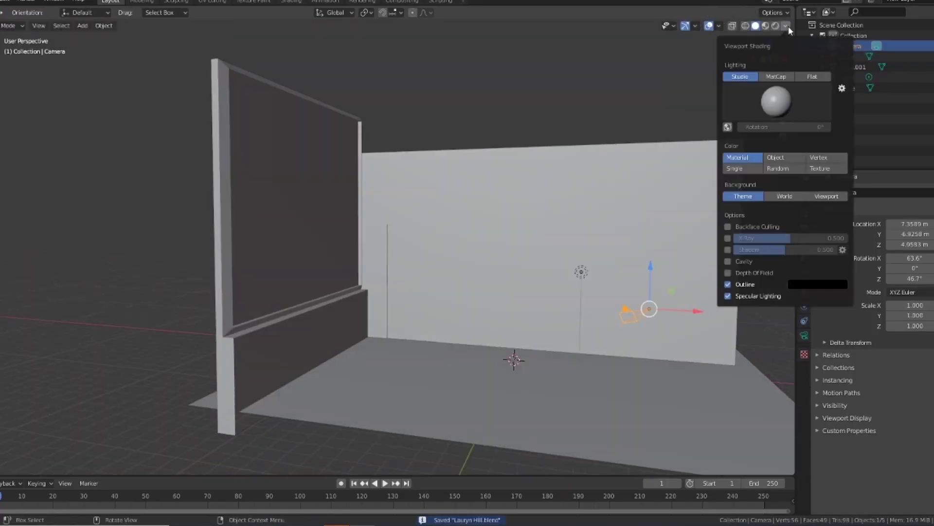
Show the transform panel and turn the camera around its vertical axis inside the room
left_click(785, 25)
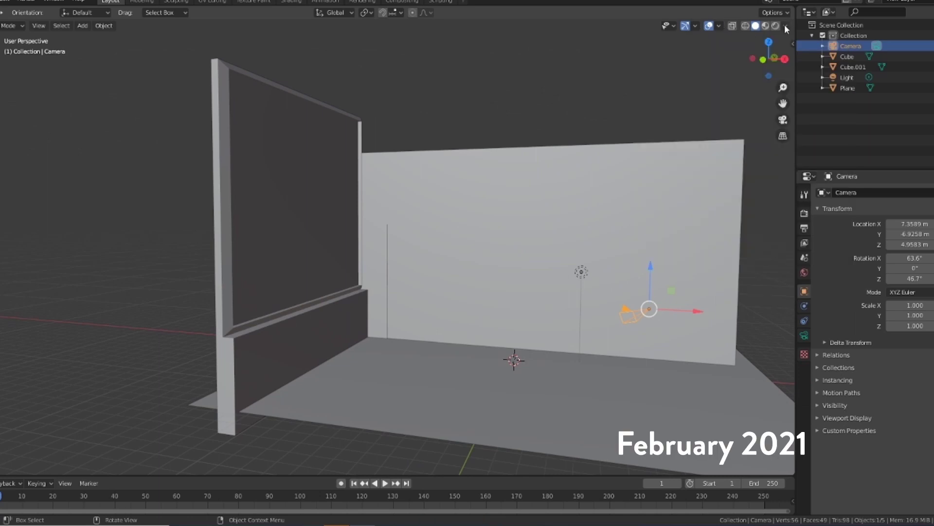
left_click(786, 26)
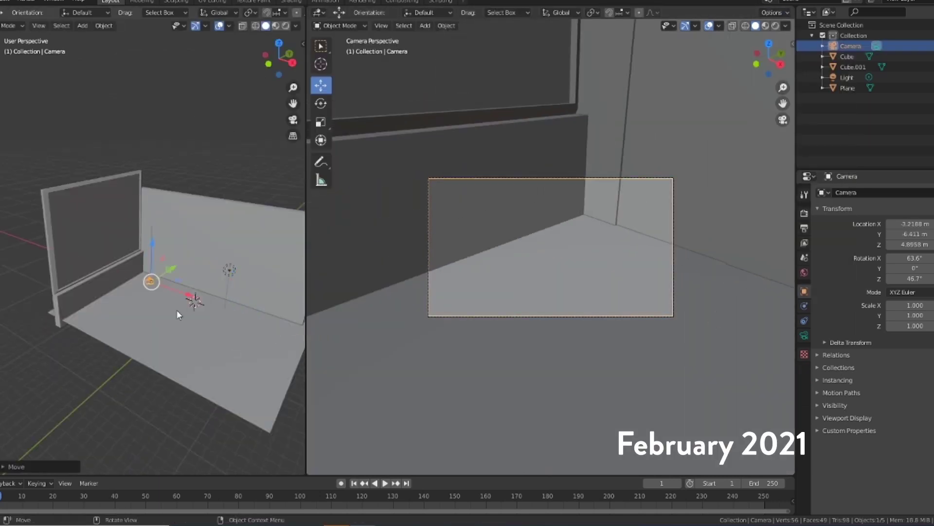
key("n")
key("shift+space")
key("r")
key("g")
left_click_drag(93, 323, 80, 384)
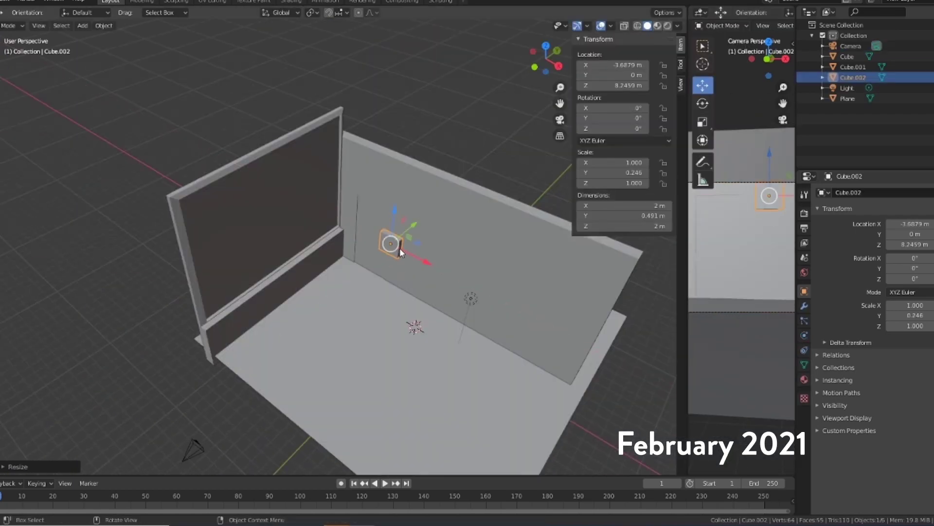
key("s")
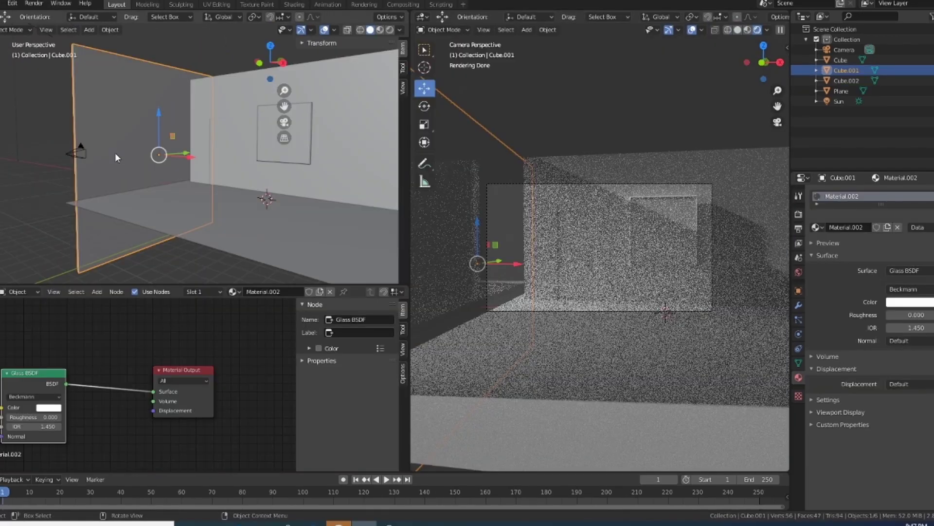
Insert a Mix Shader after the Glass BSDF and feed a Transparent BSDF into its second input
key("shift+a")
left_click(97, 429)
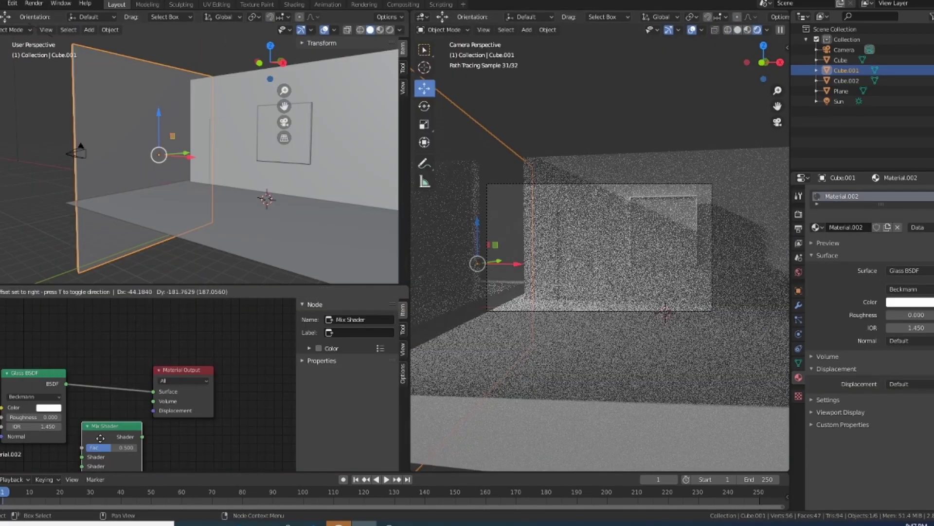
left_click(129, 389)
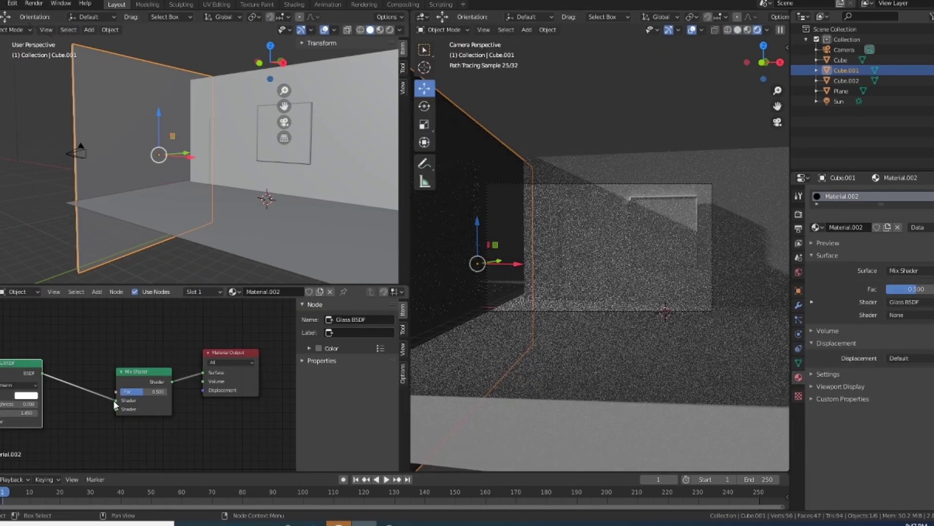
key("shift+a")
left_click(146, 487)
left_click(71, 438)
left_click_drag(91, 444, 121, 402)
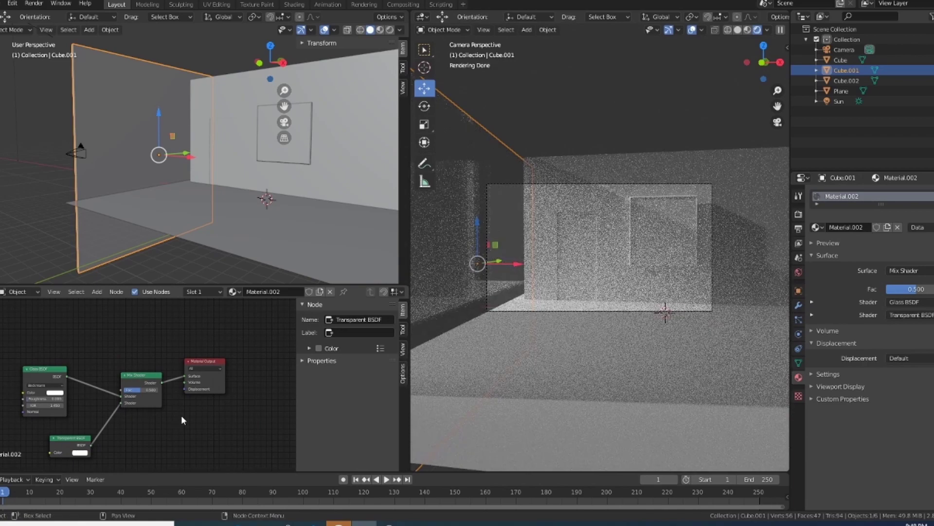
Add a Light Path node and link Is Shadow Ray to the Mix Shader's Fac
key("shift+a")
left_click(117, 384)
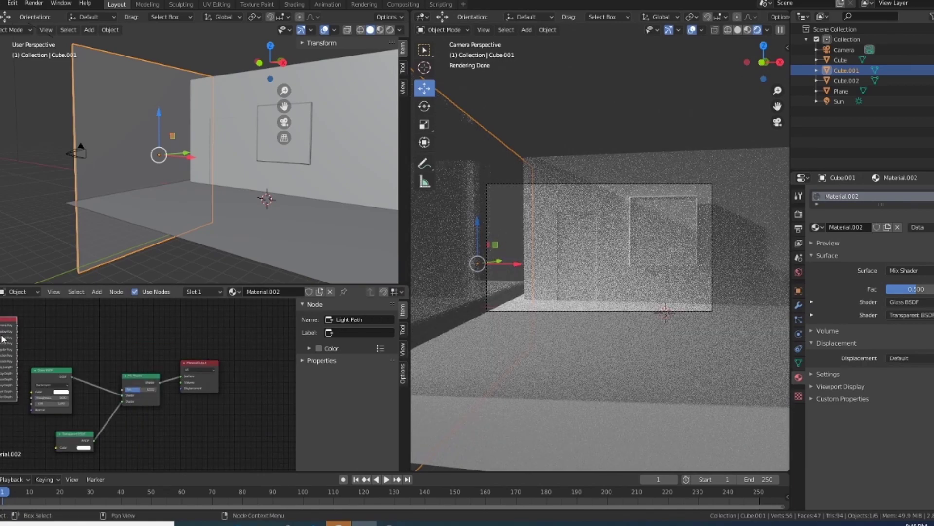
left_click(2, 339)
left_click_drag(17, 332, 121, 388)
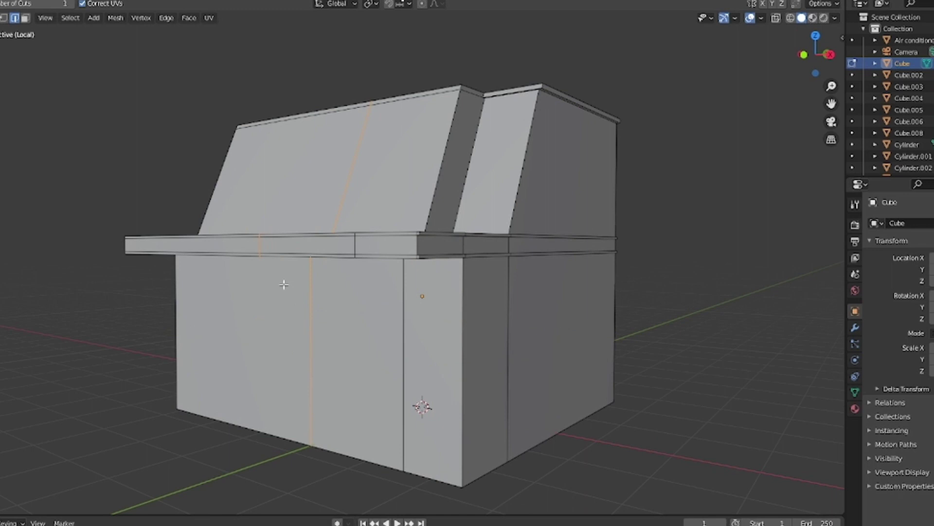
Cut a new vertical edge loop through the middle of the storefront's block
middle_click_drag(272, 311, 313, 219)
left_click_drag(313, 219, 407, 219)
key("shift+space")
key("g")
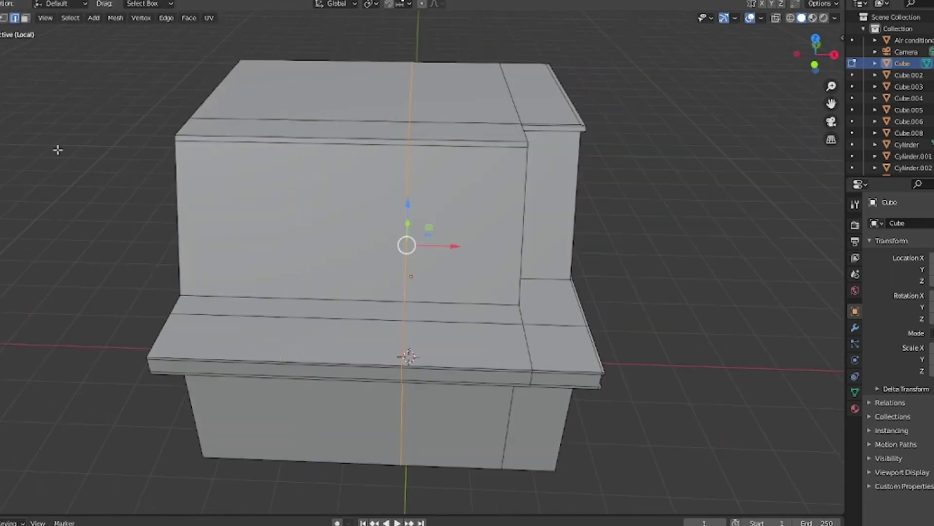
Select the upper block's vertical edge loop and slide it along the X axis
left_click(25, 19)
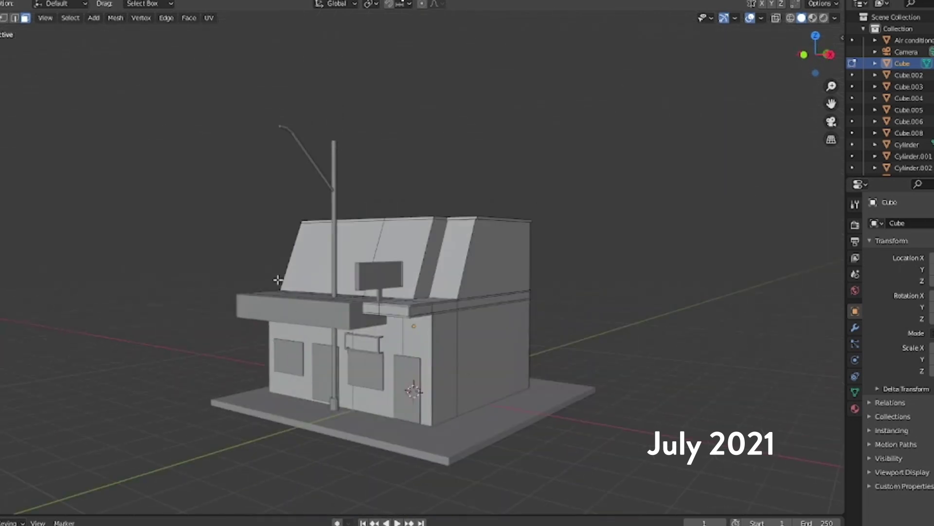
middle_click_drag(278, 280, 322, 301)
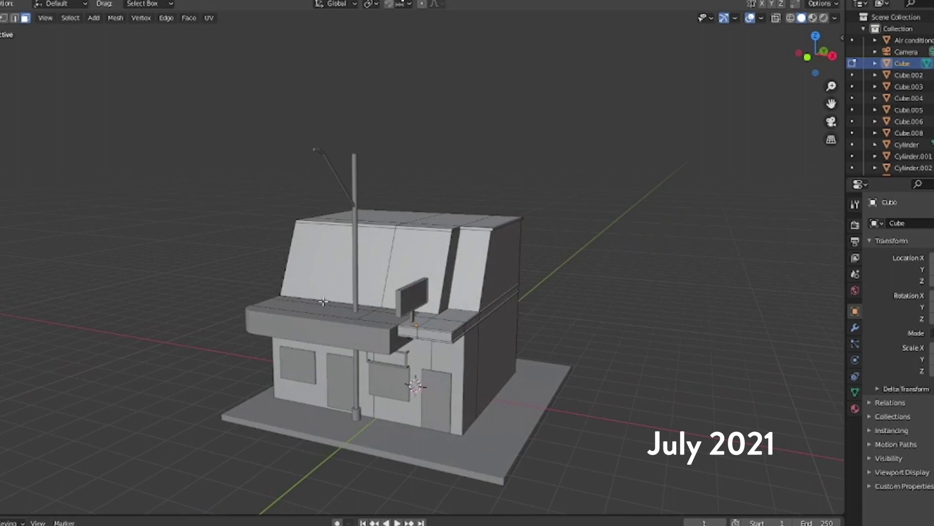
key("2")
left_click(389, 250, "alt")
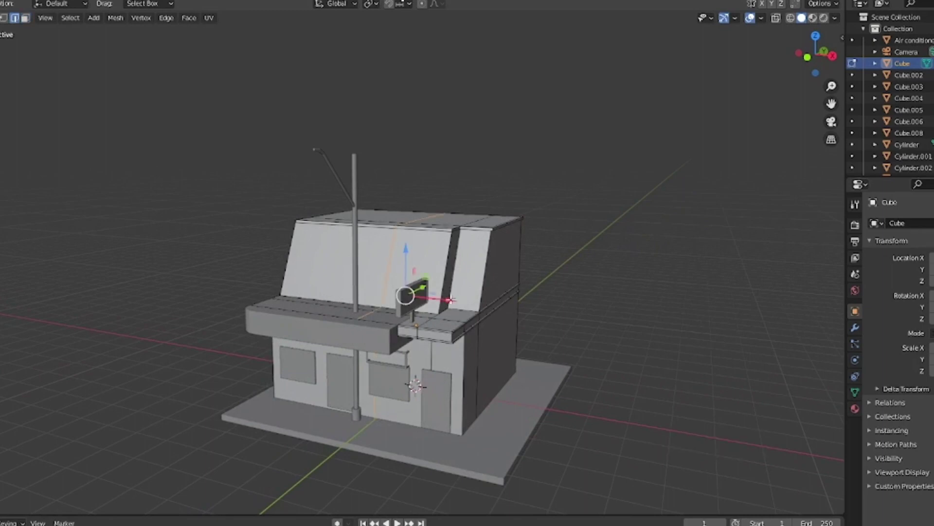
left_click_drag(451, 300, 479, 307)
Isolate the upper block in local view to inspect it, returning to face select
key("KP_Divide")
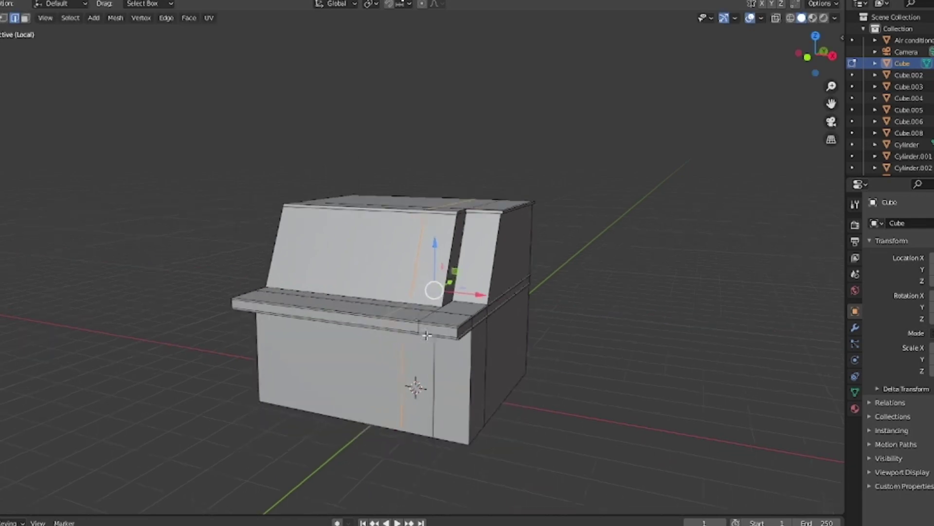
middle_click_drag(427, 335, 13, 117)
scroll(303, 300, "up", 2)
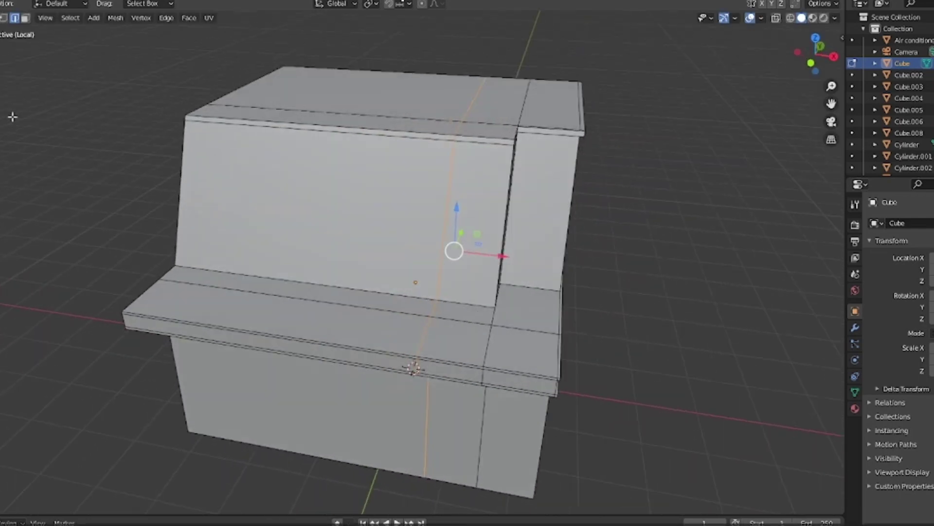
left_click(25, 18)
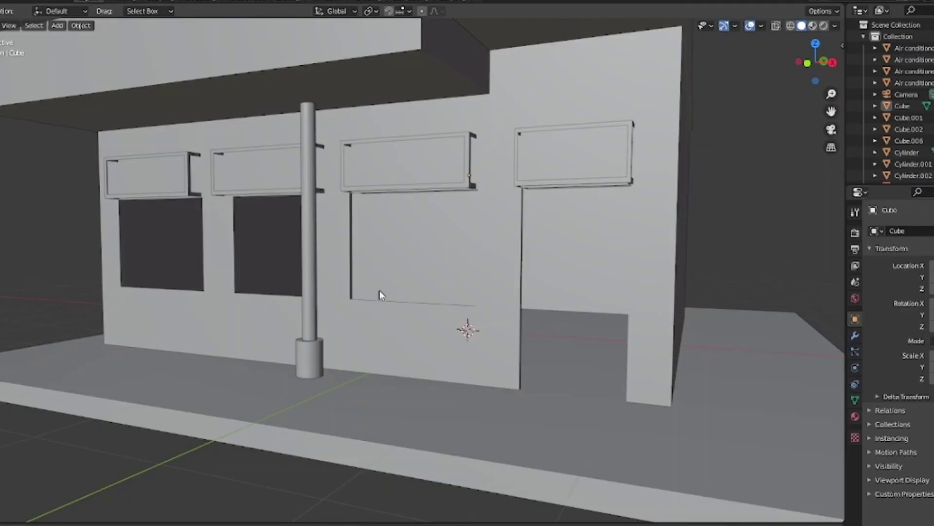
Pull back to reveal the sun lamp and camera, and show the sun's light settings
middle_click_drag(438, 294, 531, 257)
scroll(597, 188, "down", 3)
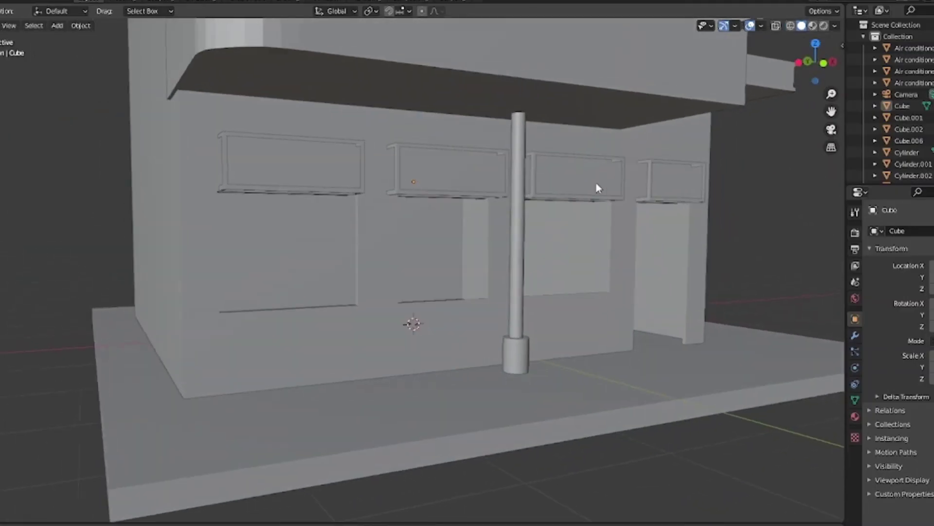
mouse_move(597, 188)
middle_mouse_down()
mouse_move(495, 253)
mouse_move(507, 267)
middle_mouse_up()
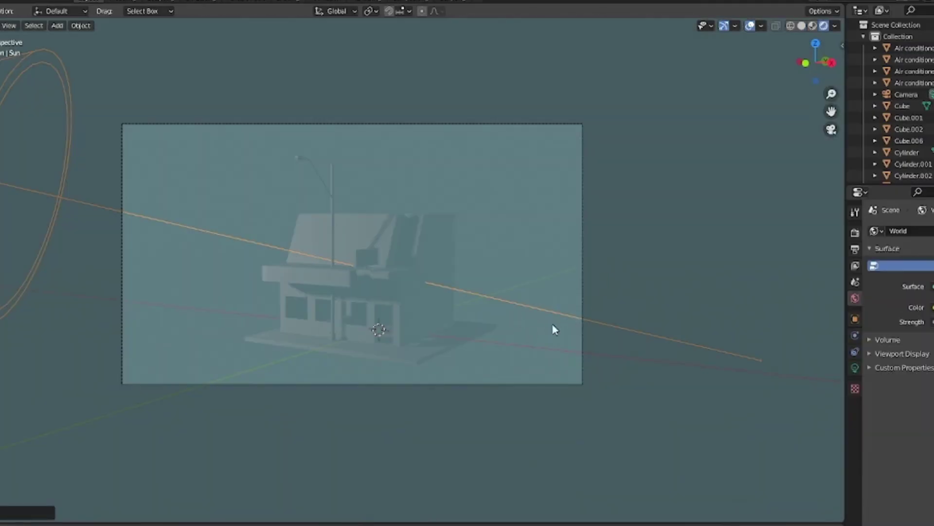
middle_click_drag(555, 330, 320, 376)
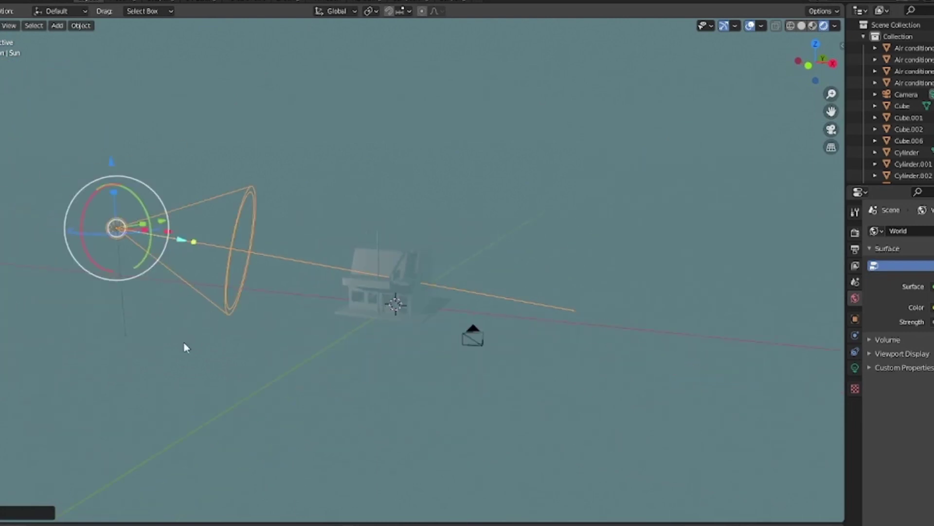
middle_click_drag(185, 347, 179, 291)
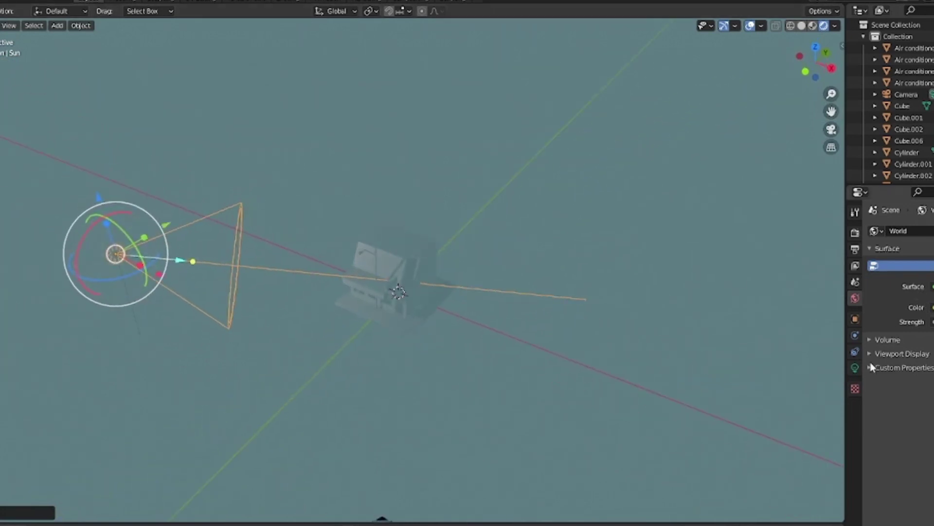
left_click(855, 368)
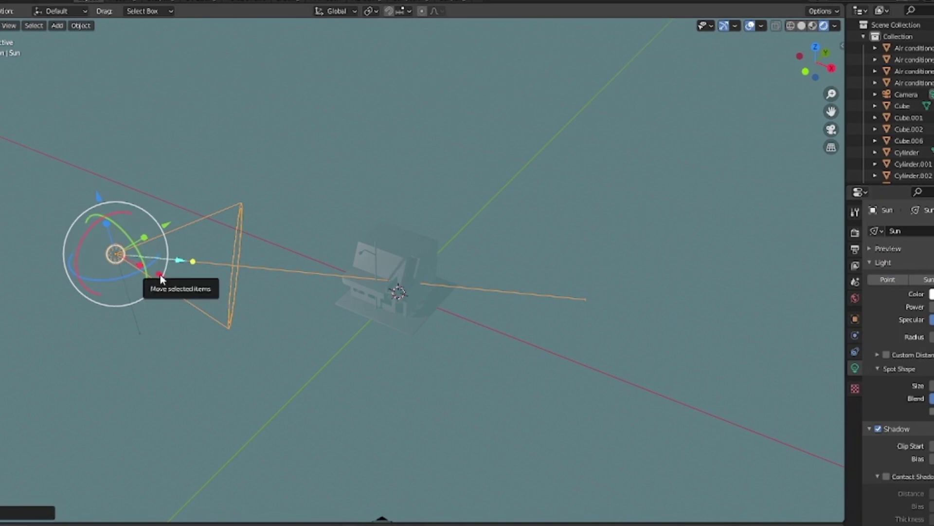
Duplicate the sun as Sun.001 and move the copy along X and Y
key("shift+d")
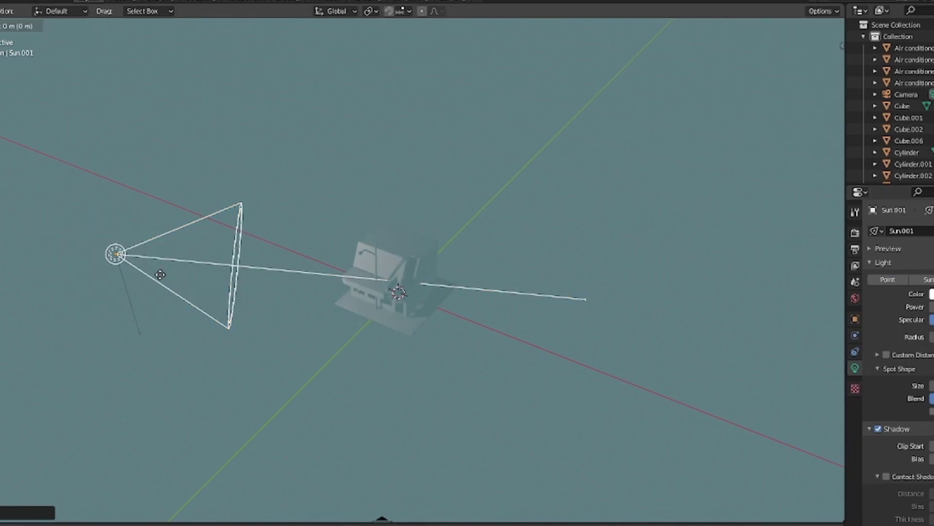
right_click(160, 274)
left_click_drag(167, 271, 446, 370)
middle_click_drag(446, 370, 409, 322)
left_click_drag(409, 322, 474, 365)
Re-aim Sun.001's light up and further to the left
middle_click_drag(474, 365, 525, 267)
left_click_drag(517, 234, 448, 270)
middle_click_drag(506, 280, 423, 329)
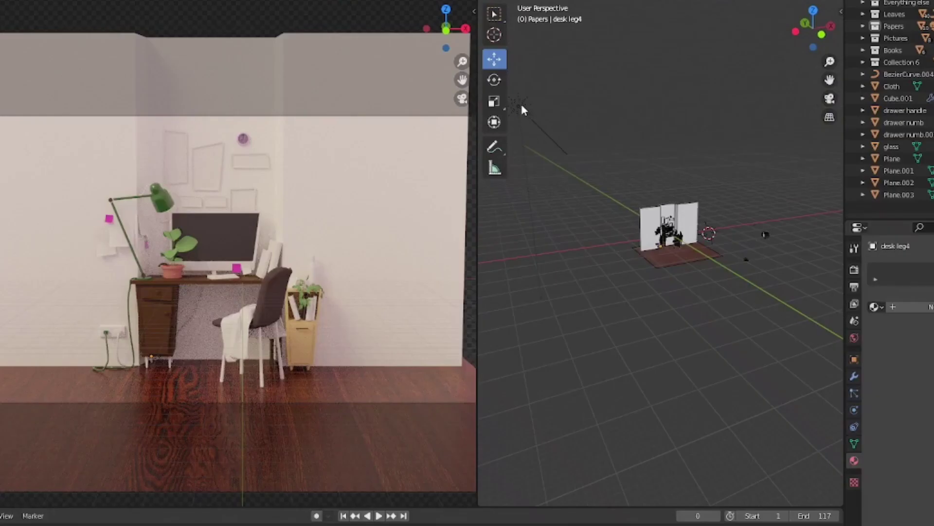
left_click(519, 105)
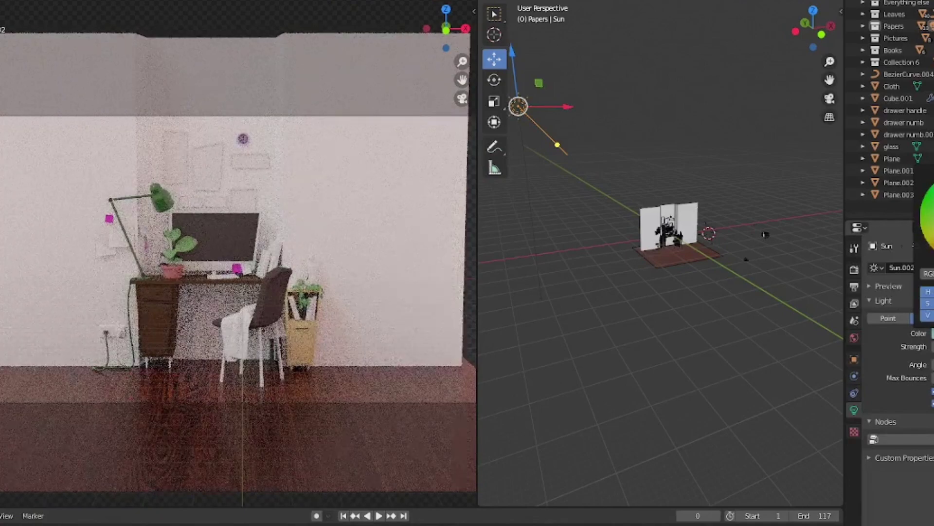
Select the desk chair and open the colour picker for its grey Base Color
left_click(268, 285)
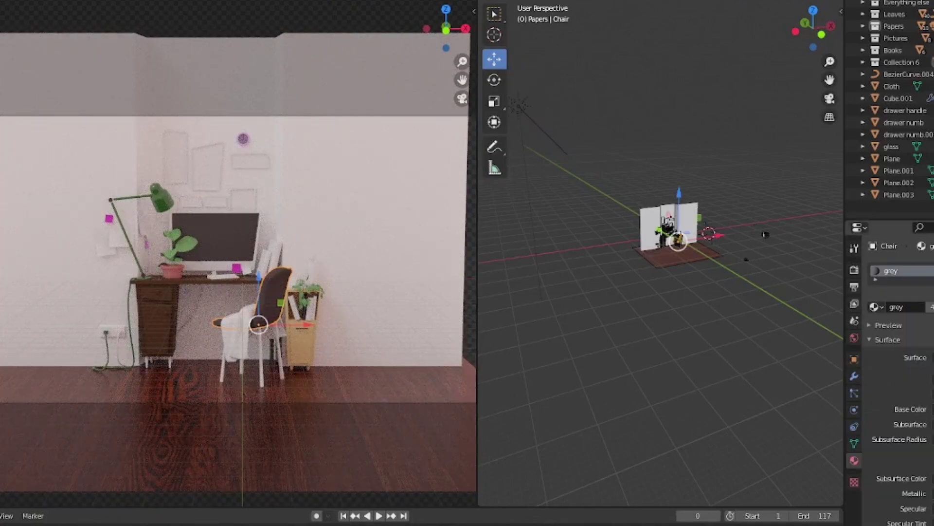
left_click(931, 409)
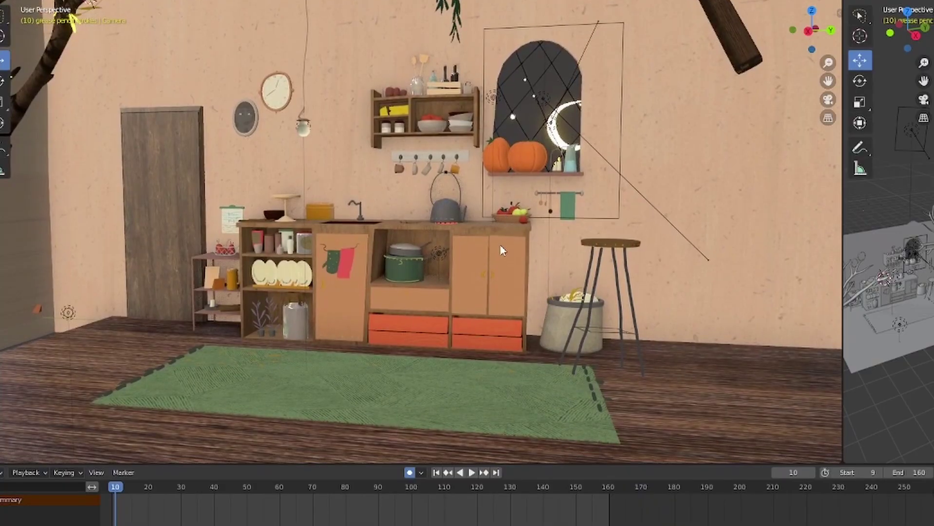
scroll(503, 250, "up", 5)
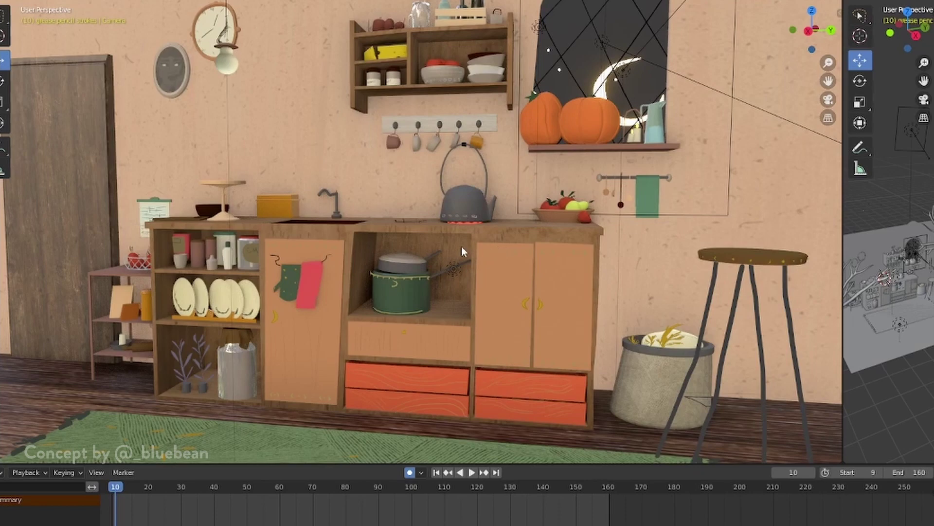
middle_click_drag(457, 239, 547, 223)
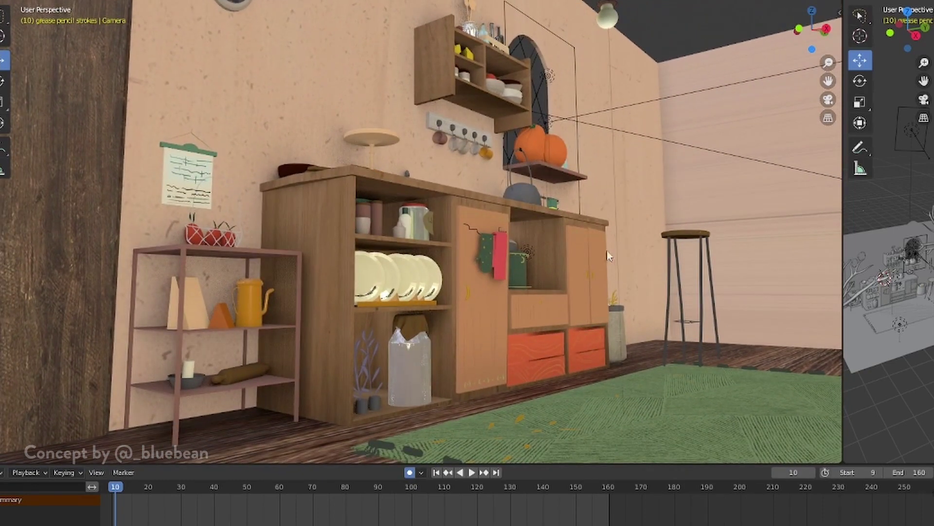
middle_click_drag(608, 257, 556, 256)
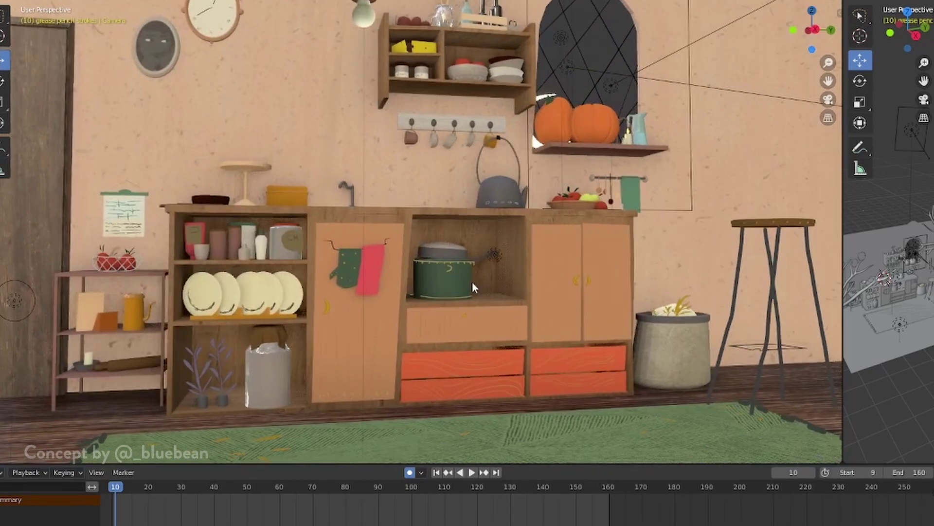
scroll(472, 282, "up", 5)
scroll(472, 282, "up", 3)
middle_click_drag(464, 301, 571, 168)
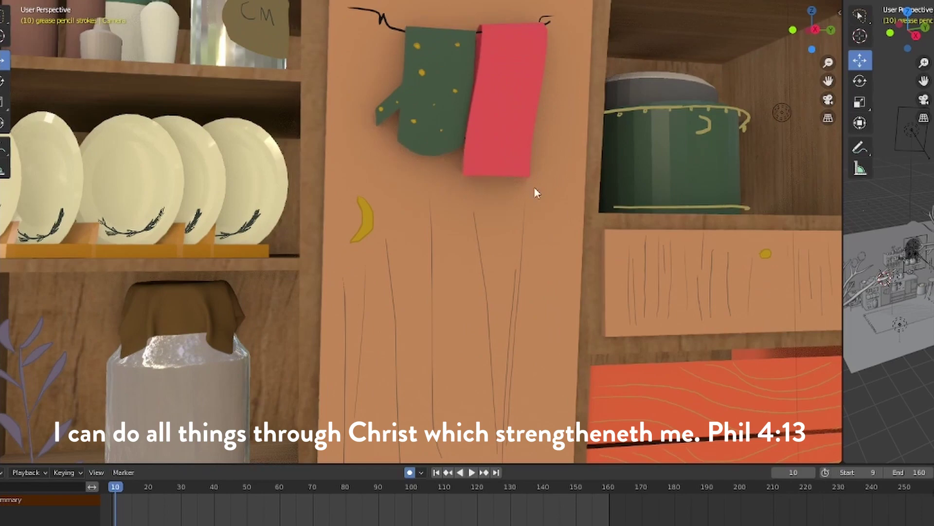
middle_click_drag(417, 226, 289, 452)
scroll(544, 289, "up", 1)
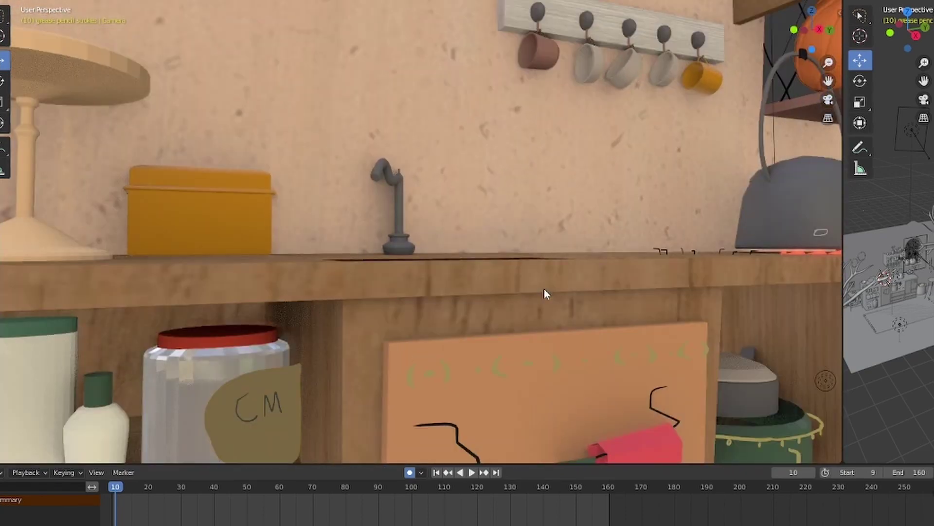
middle_click_drag(678, 267, 443, 264, "shift")
scroll(454, 264, "down", 2)
scroll(546, 155, "down", 1)
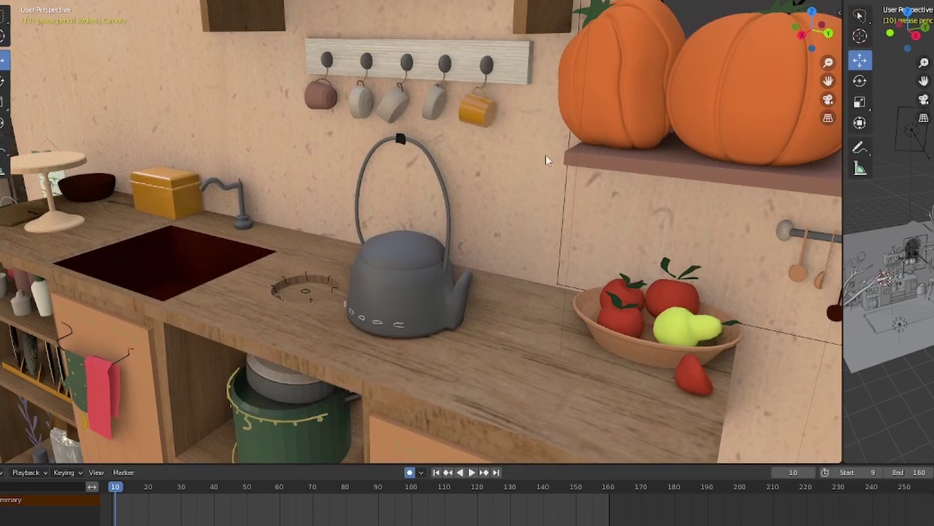
middle_click_drag(546, 156, 506, 259, "shift")
scroll(531, 304, "up", 2)
middle_click_drag(532, 303, 548, 349, "shift")
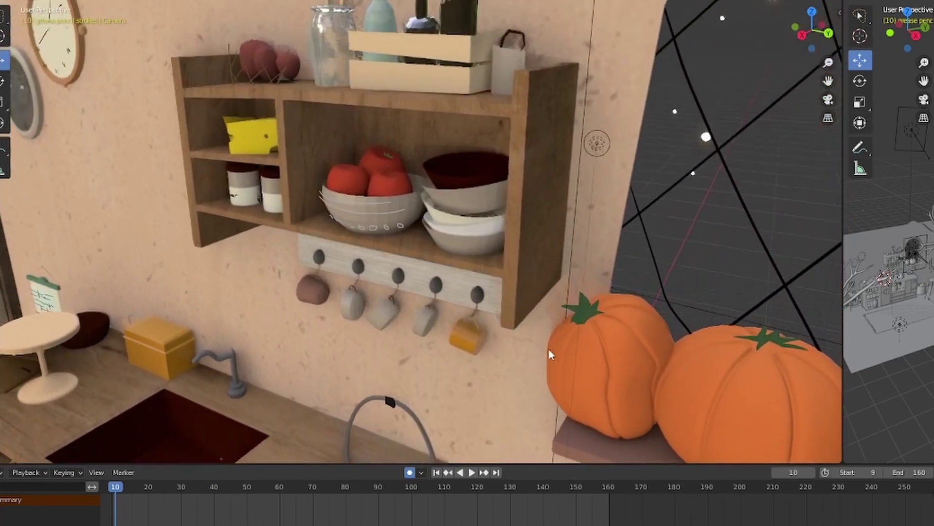
scroll(541, 261, "up", 1)
scroll(519, 200, "up", 2)
middle_click_drag(515, 156, 598, 216, "shift")
scroll(578, 196, "down", 5)
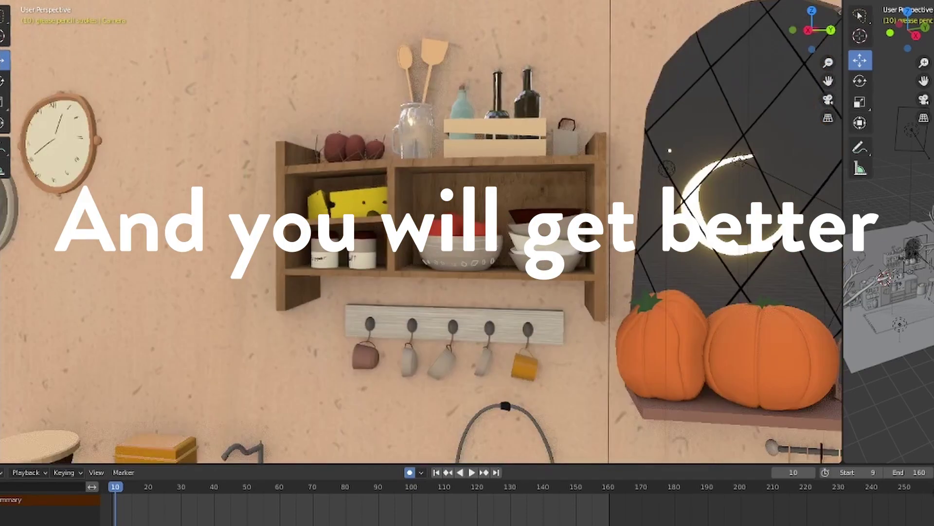
scroll(579, 196, "up", 6)
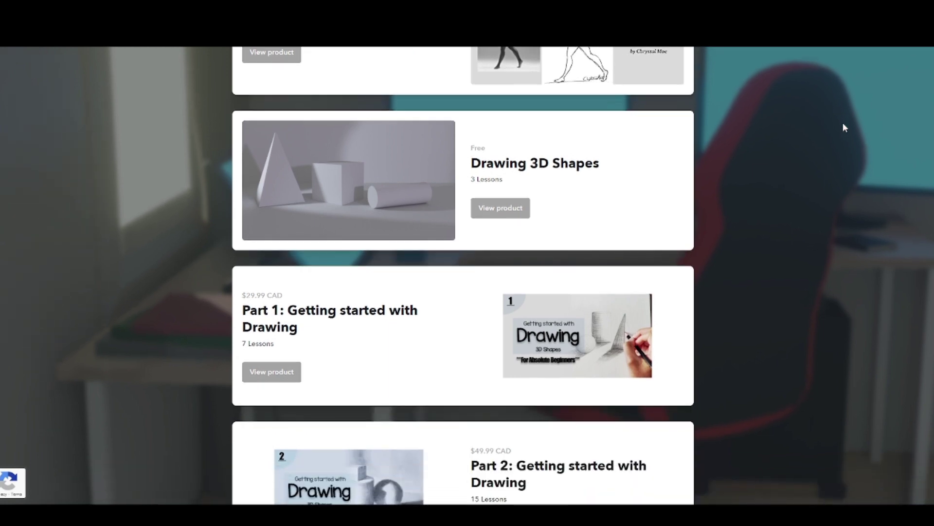
scroll(843, 124, "down", 6)
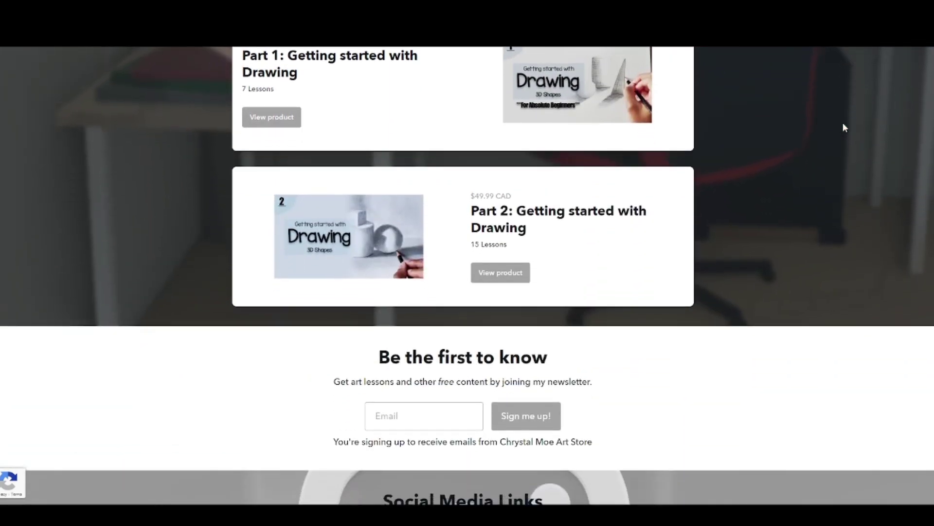
scroll(844, 128, "down", 1)
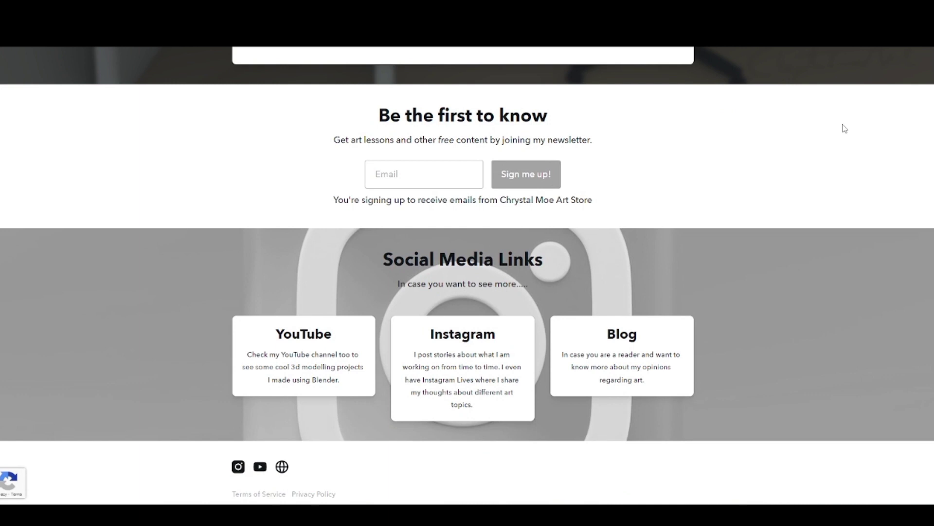
Scroll past the Part 1 and Part 2 course cards to the newsletter and social links
scroll(831, 151, "up", 1)
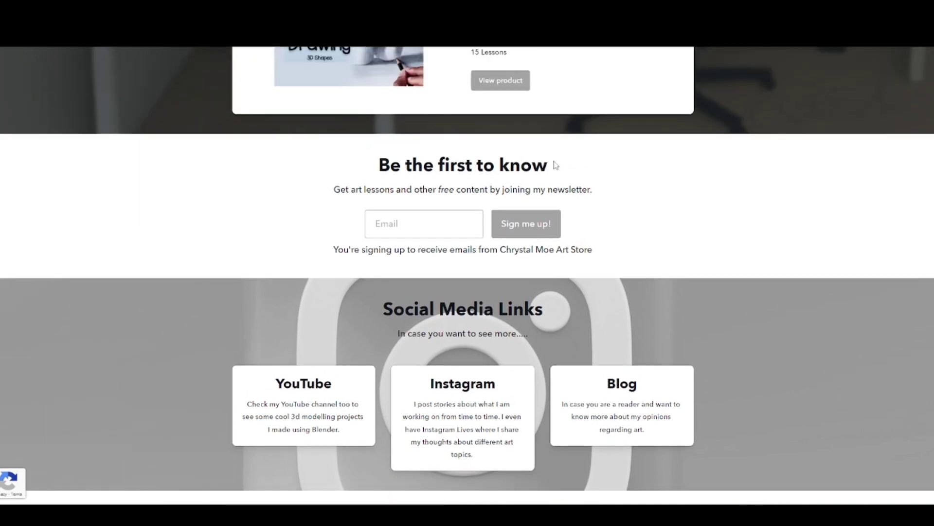